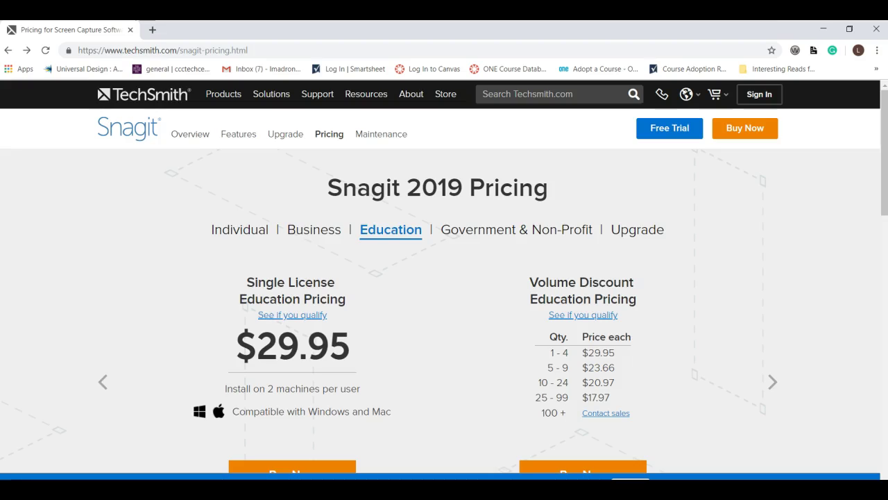
Switch to the Snagit capture window and set up an image capture with the Shadow effect
key(alt+Tab)
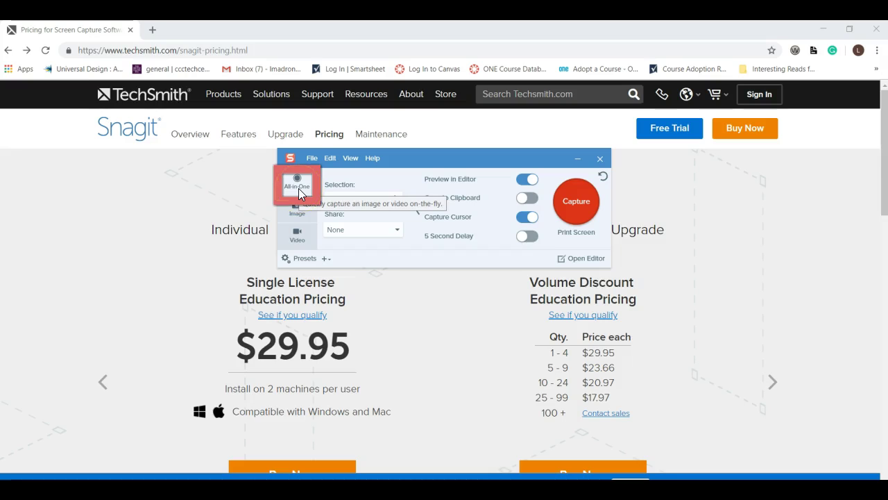
click(309, 220)
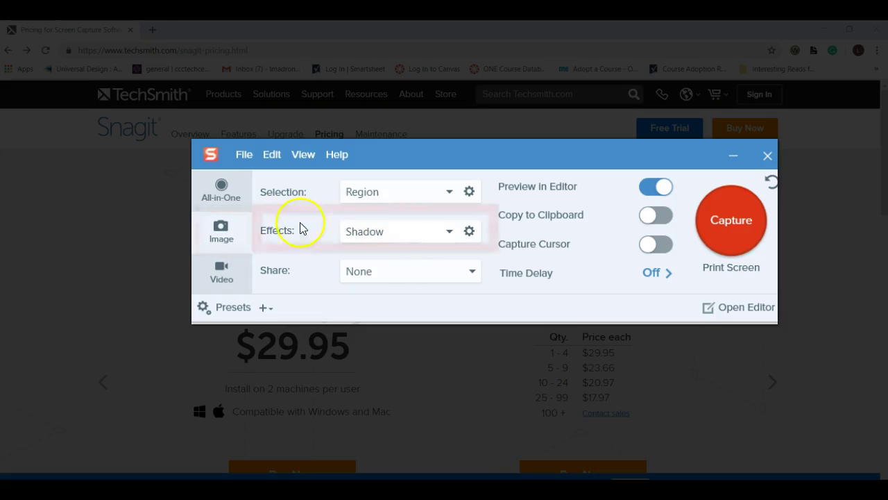
click(384, 237)
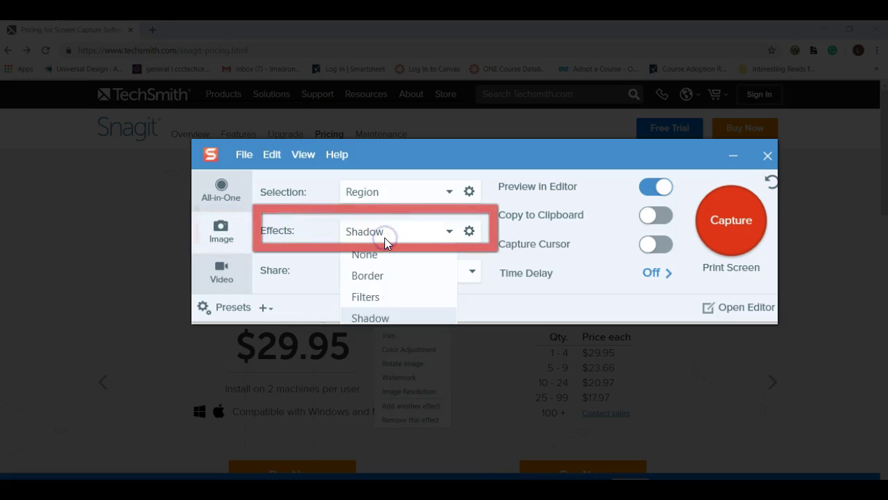
click(381, 257)
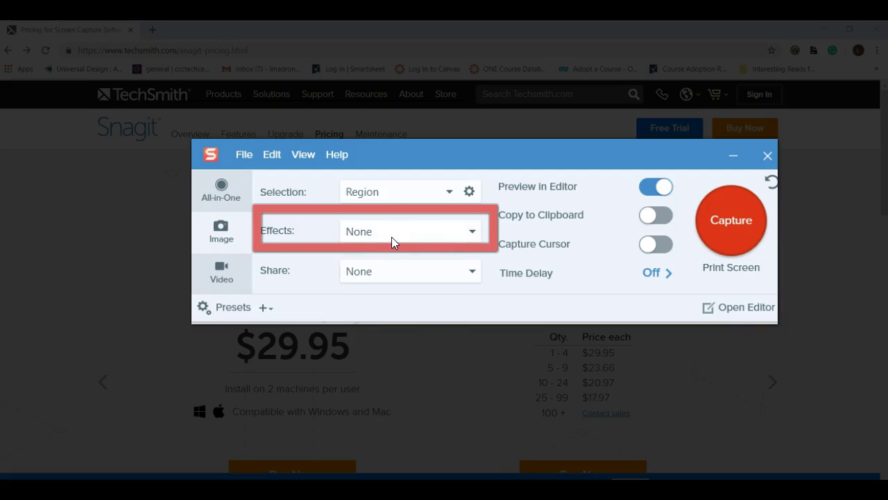
click(391, 235)
click(382, 317)
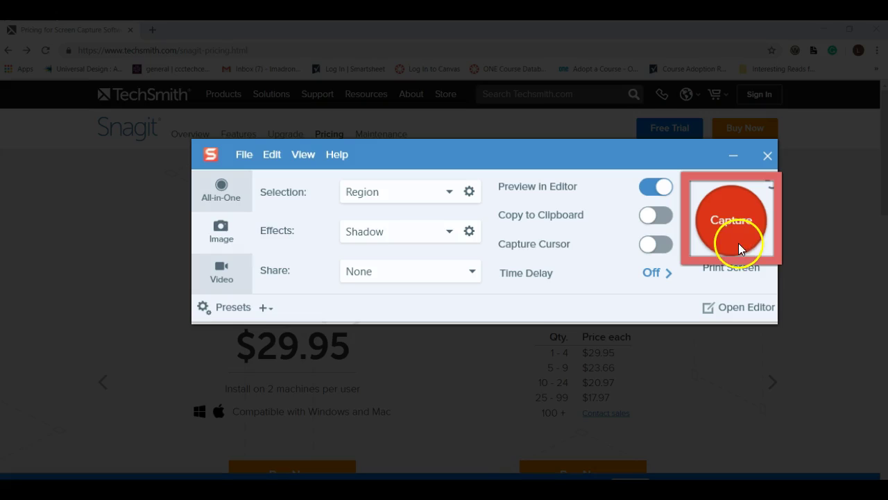
Capture the pricing page region from the Snagit page header down past the license pricing columns
click(732, 225)
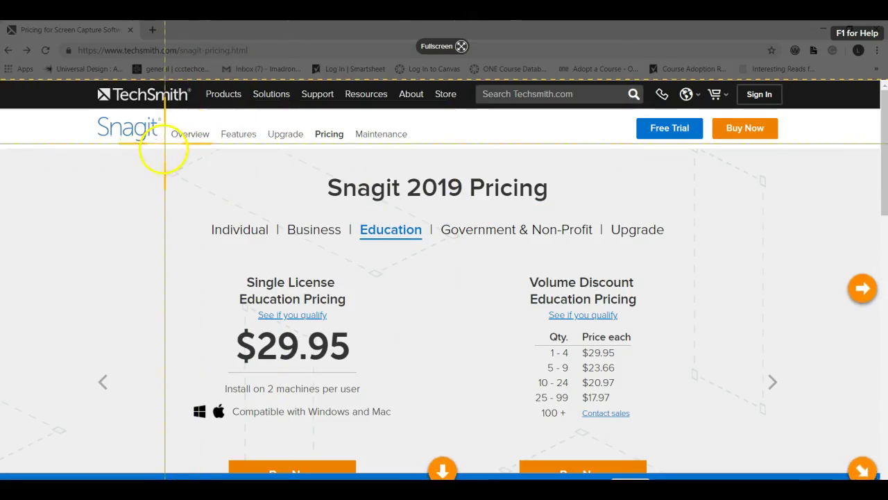
drag(85, 113, 790, 460)
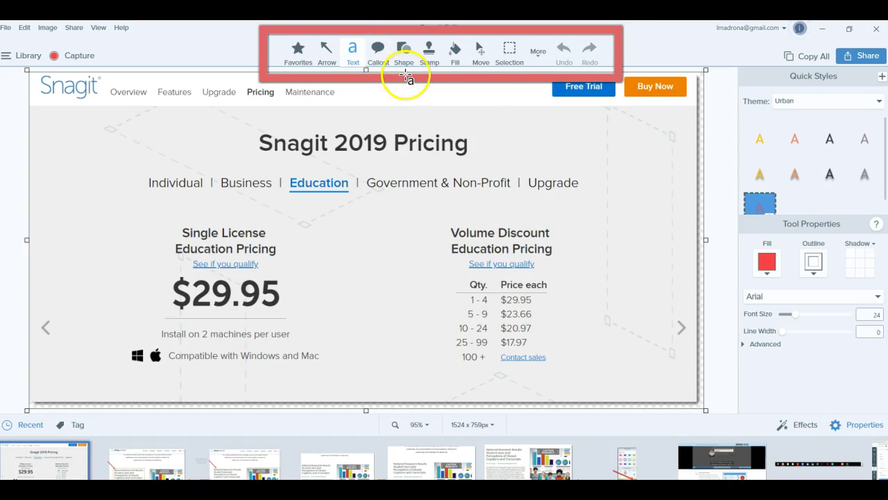
Switch the text quick styles to the Basic theme
click(802, 103)
click(798, 118)
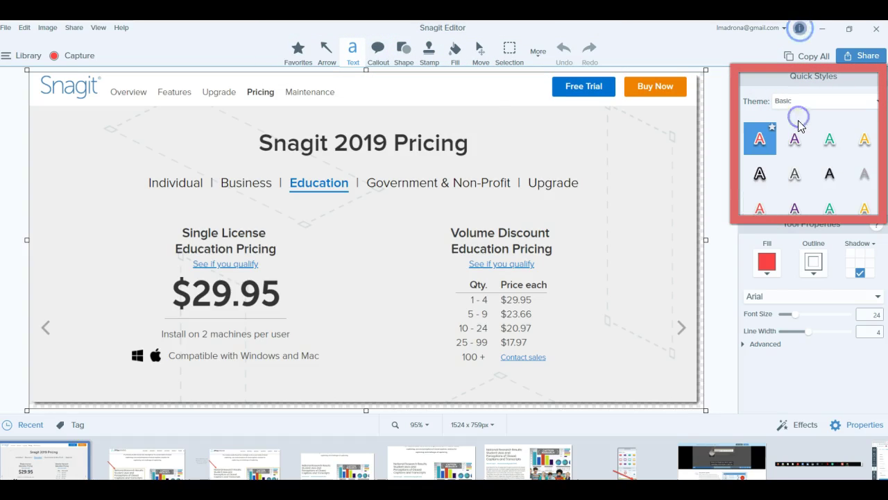
click(804, 103)
click(805, 104)
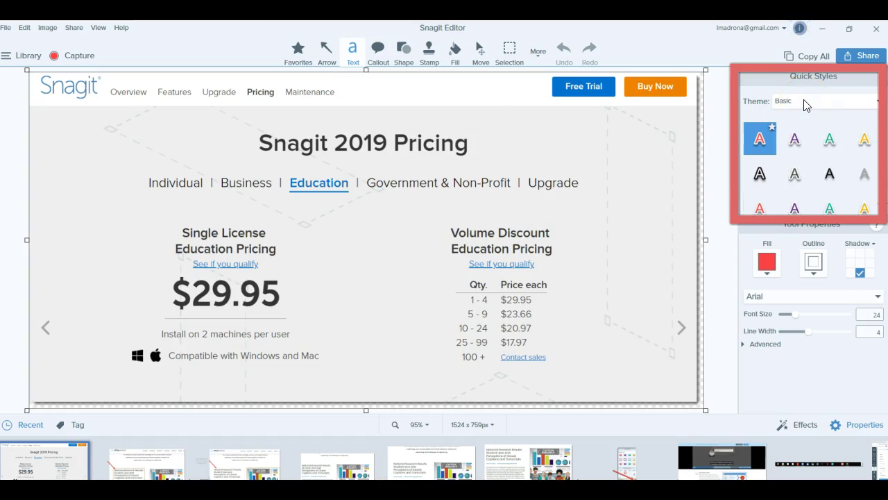
Choose the Urban theme's dark navy text style without shadow and set its font size to 20
click(804, 103)
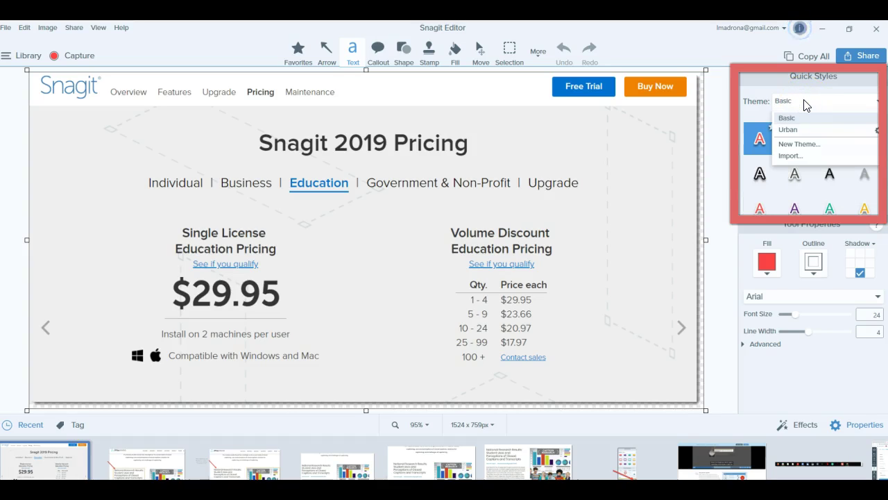
click(796, 130)
click(830, 140)
click(830, 141)
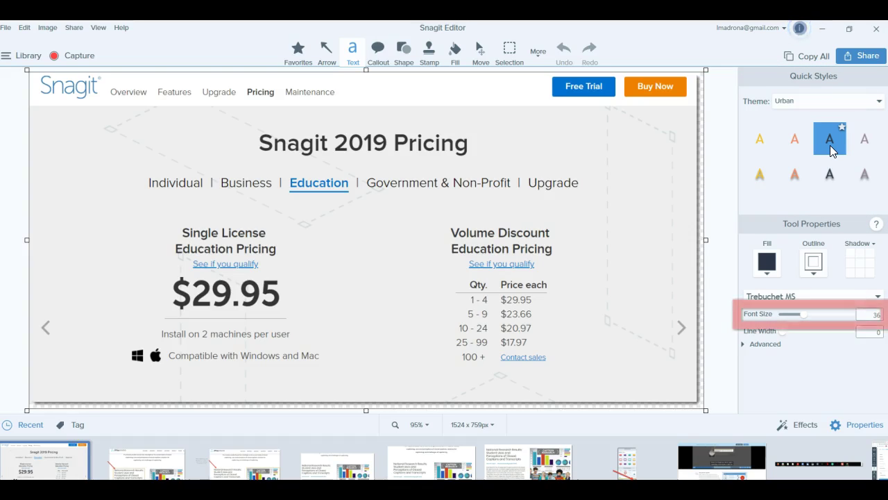
click(872, 314)
text(20)
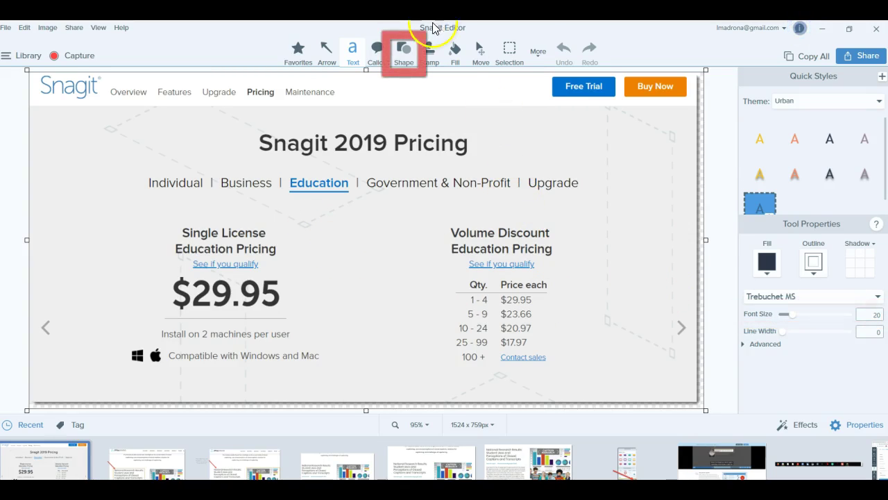
Frame the Single License heading and $29.95 price with a yellow Basic-theme rectangle outline, and narrow it to fit the block
click(403, 50)
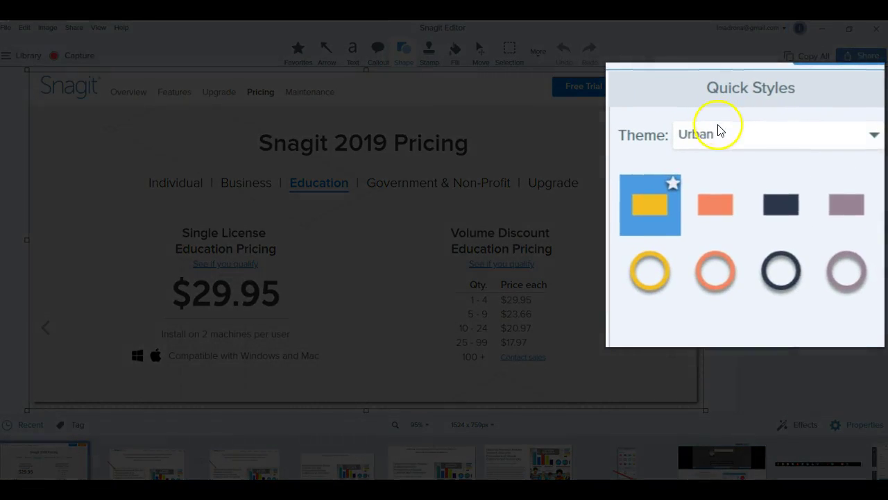
click(789, 105)
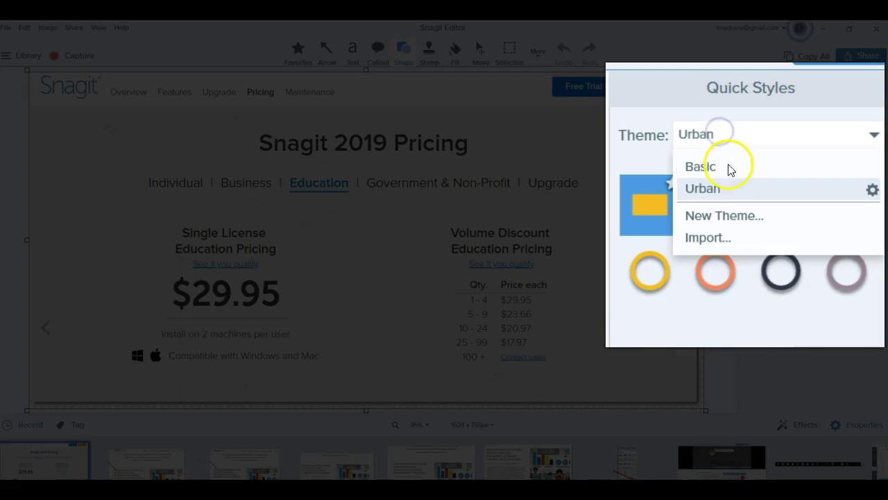
click(701, 167)
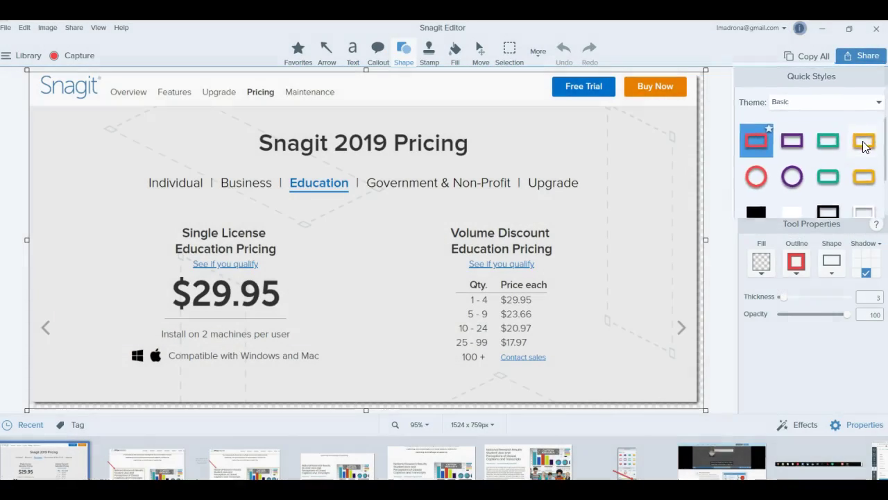
click(864, 142)
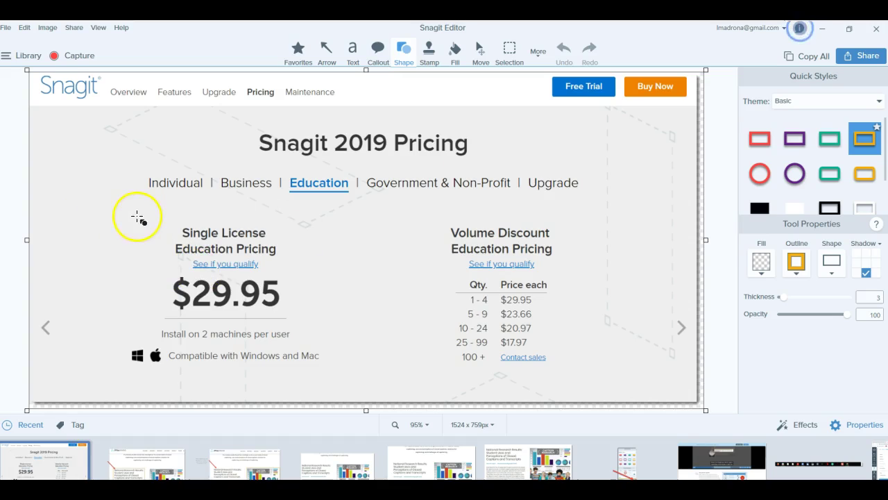
drag(128, 213, 310, 321)
click(129, 267)
drag(128, 267, 144, 266)
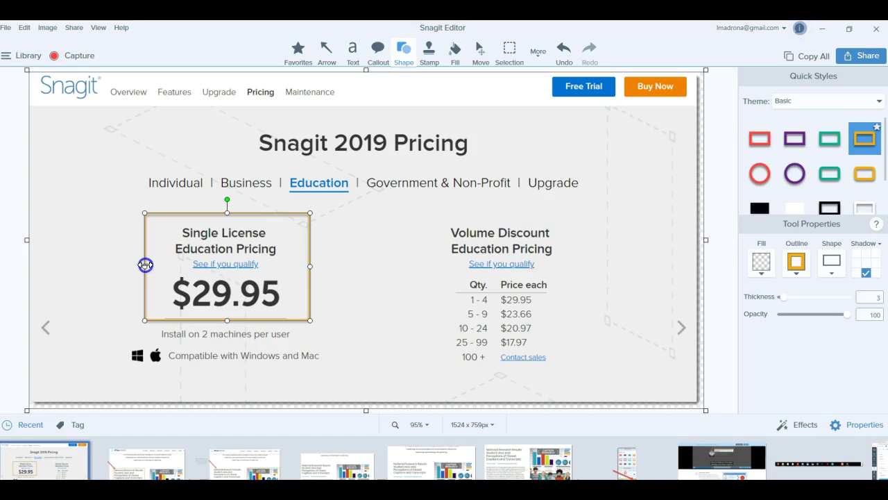
drag(308, 265, 301, 264)
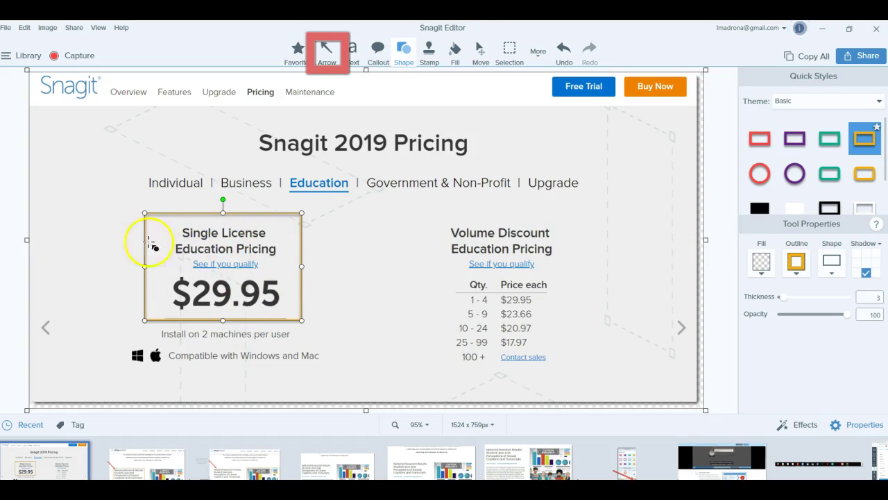
Draw a red Basic-theme arrow pointing diagonally down to the Single License heading, and adjust its endpoints
click(326, 49)
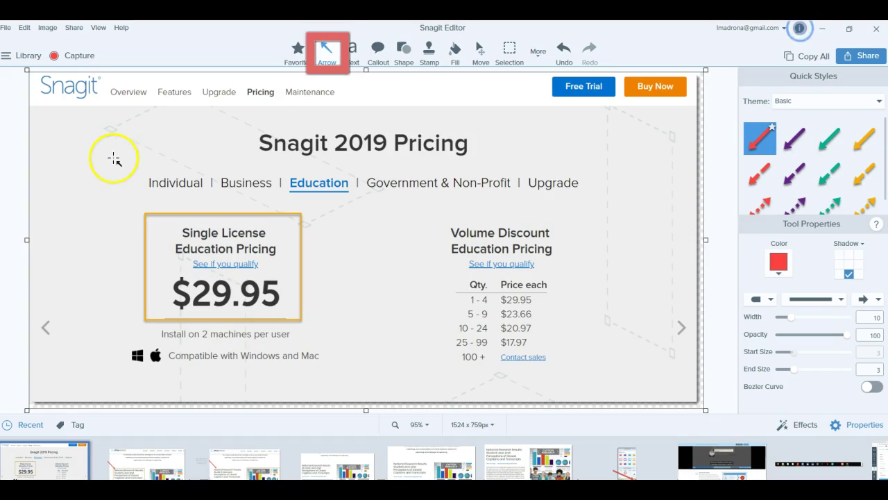
mouse_move(111, 162)
mouse_down()
mouse_move(164, 248)
mouse_move(168, 231)
mouse_up()
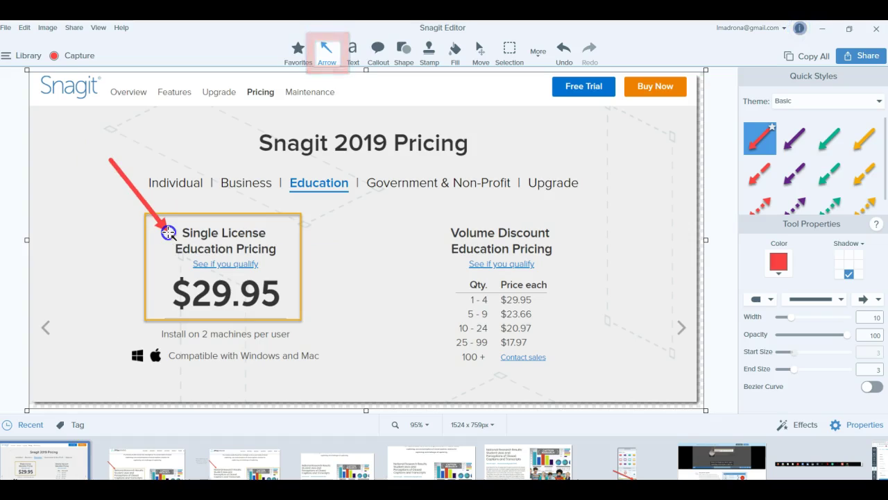
drag(110, 159, 105, 161)
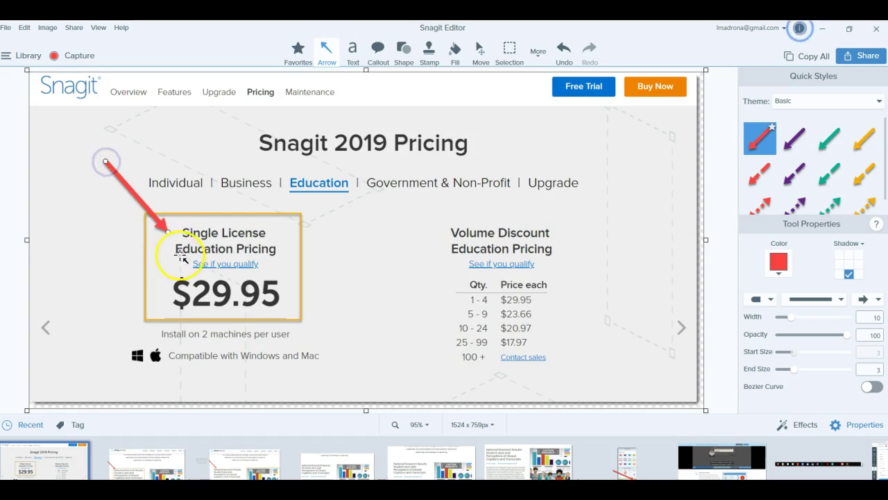
drag(165, 233, 171, 238)
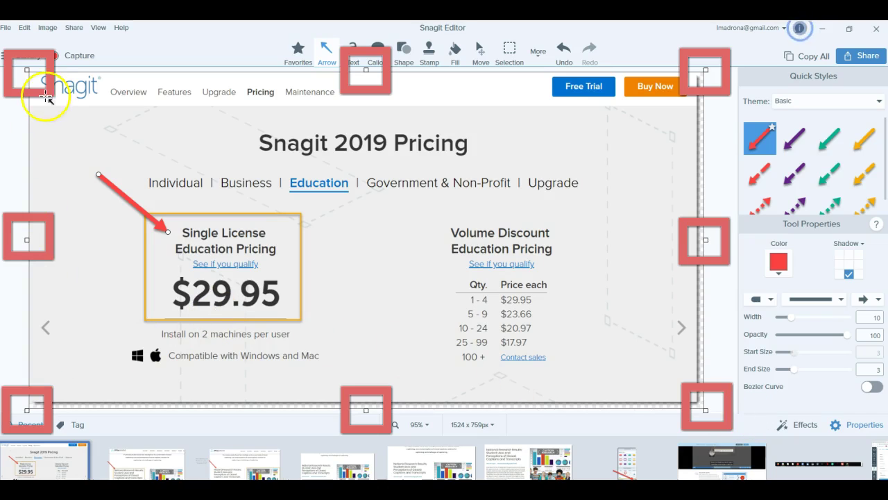
Extend the canvas above and to the left of the capture to 1930 x 825 px, and stretch the arrow's tail into the blank margin
drag(27, 69, 3, 69)
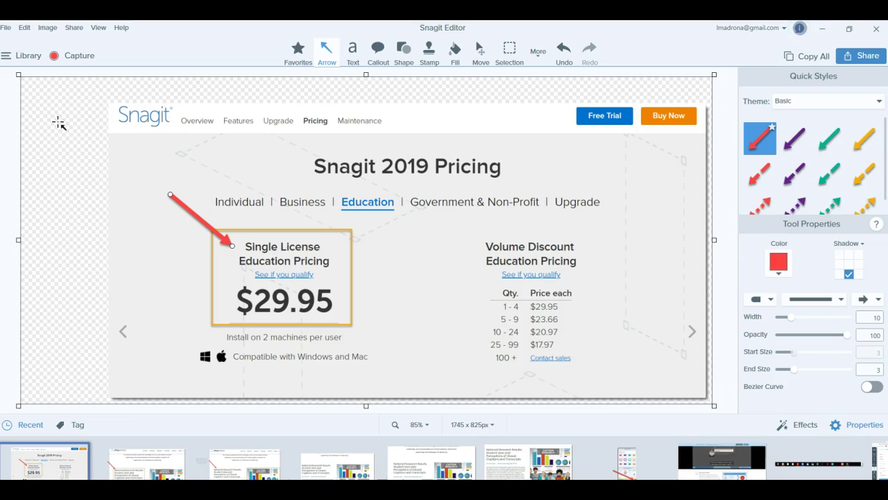
drag(170, 194, 87, 158)
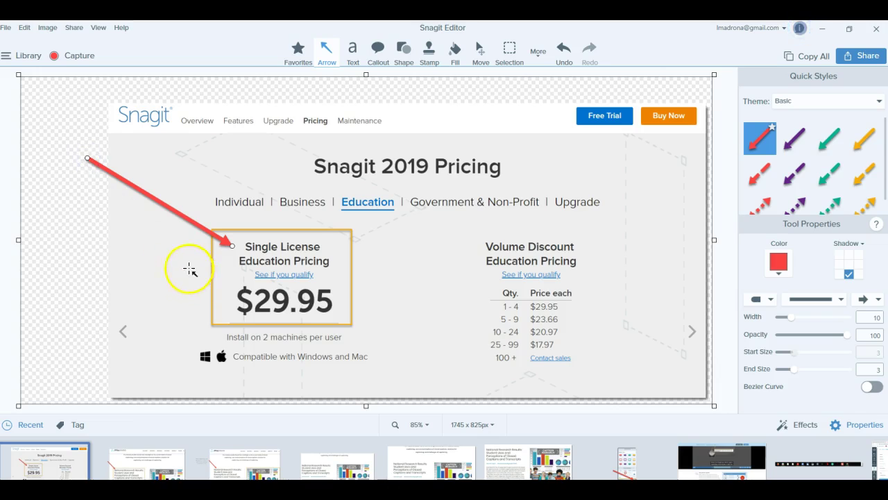
drag(18, 240, 5, 240)
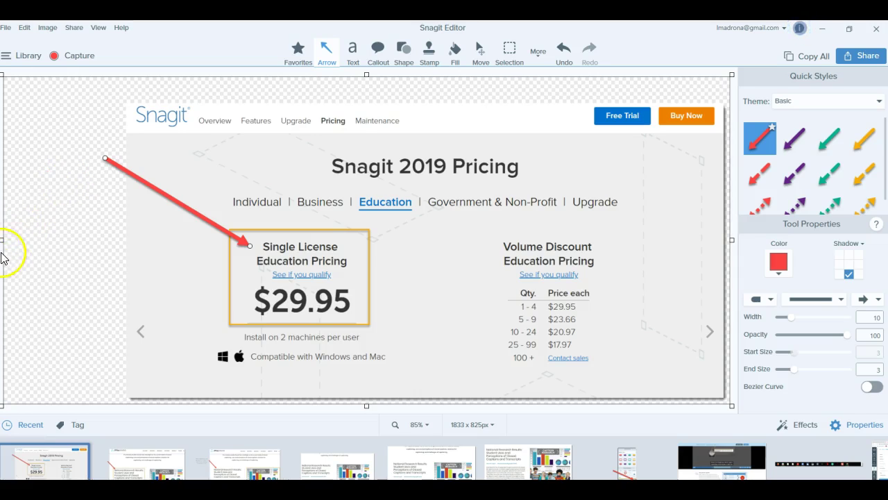
drag(1, 239, 2, 240)
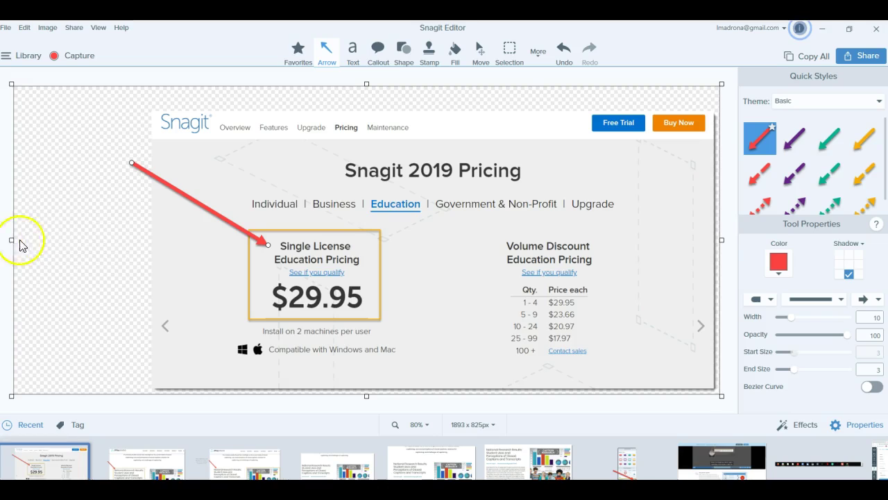
Set the Text tool to the Urban theme's dark navy Trebuchet MS style without shadow, at font size 20
click(819, 102)
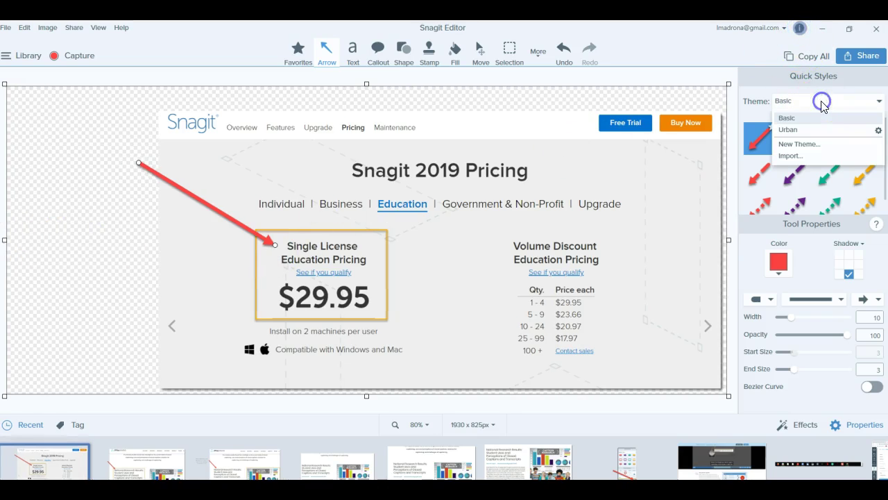
click(804, 90)
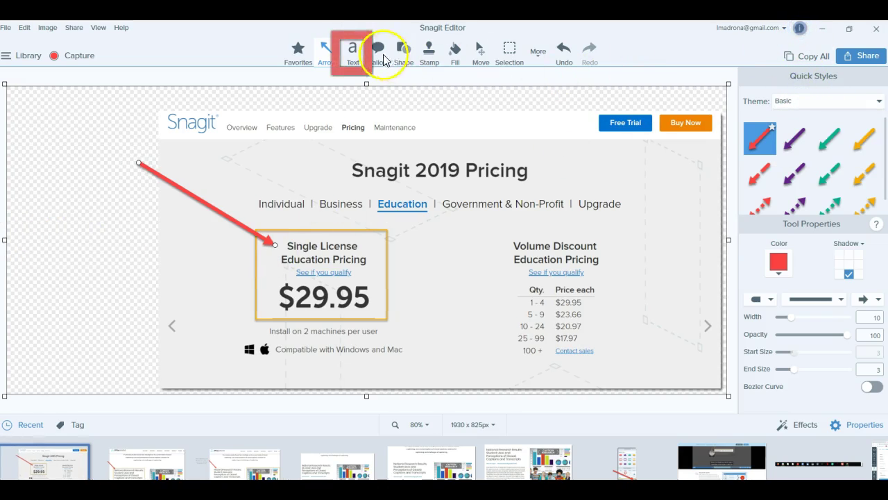
click(357, 57)
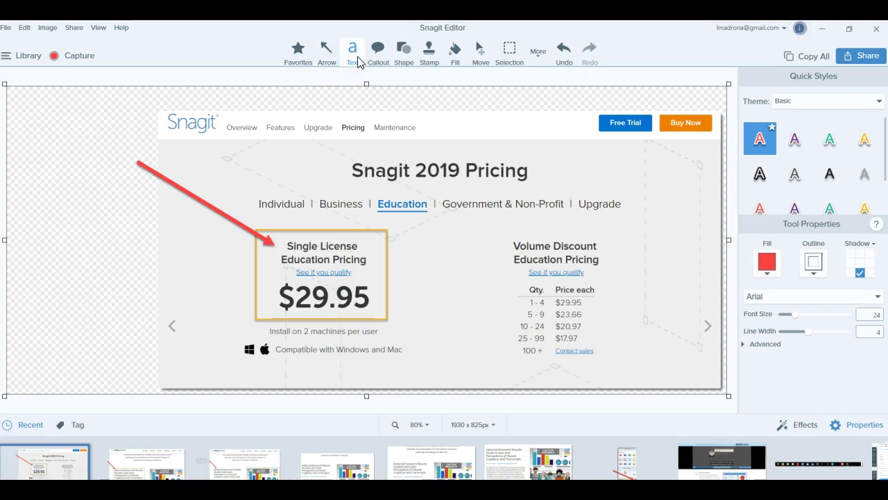
click(829, 101)
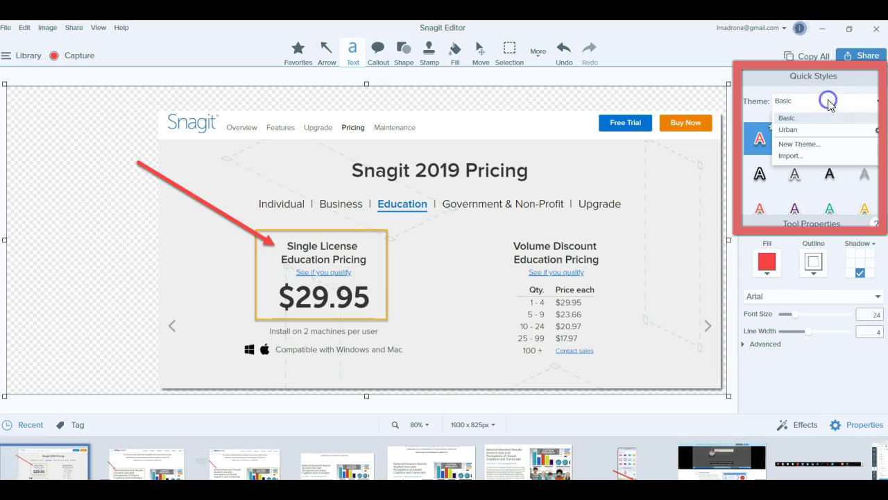
click(817, 129)
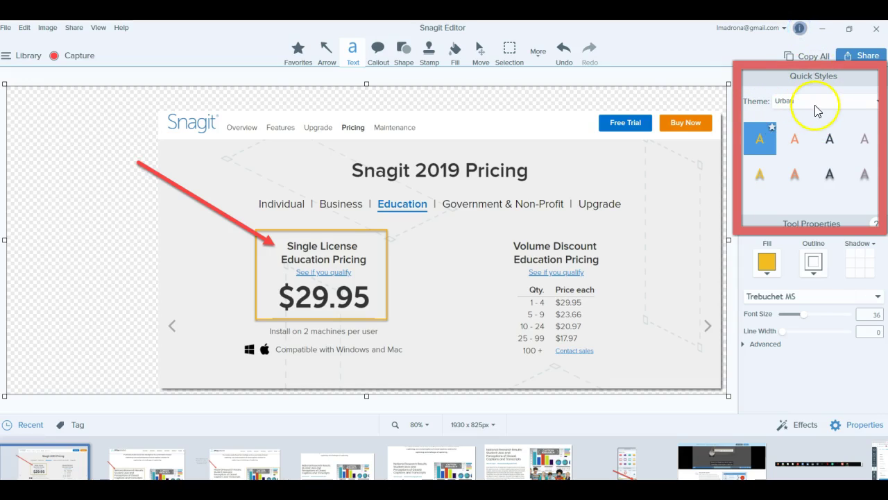
click(815, 103)
click(817, 129)
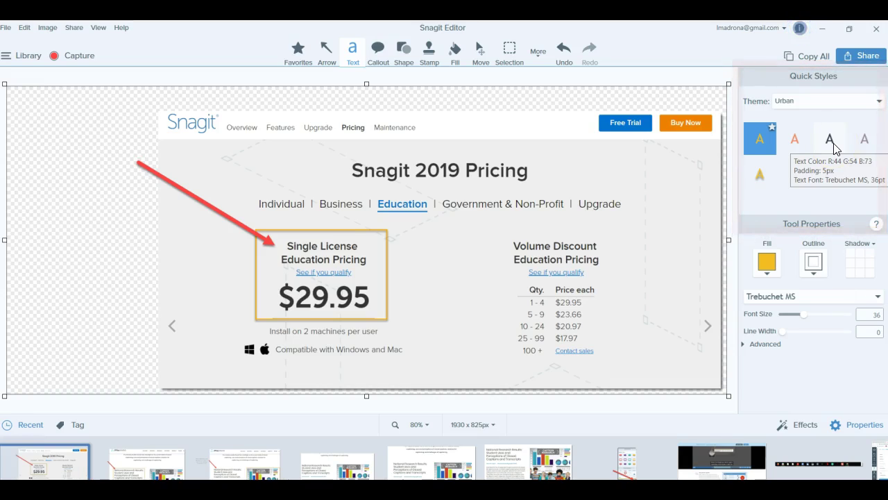
click(833, 143)
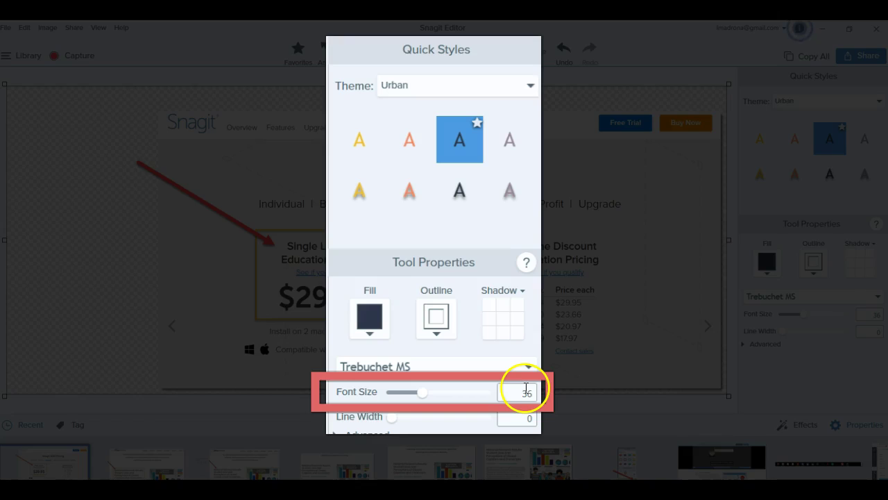
double_click(874, 313)
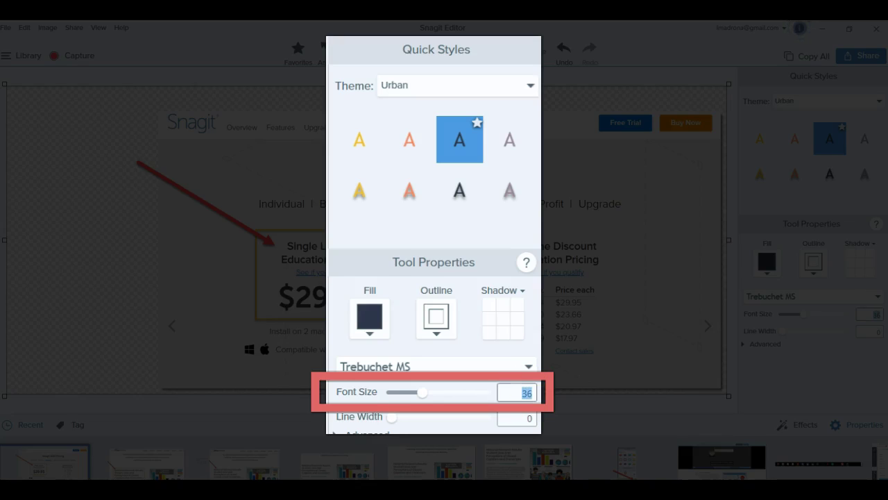
text(20)
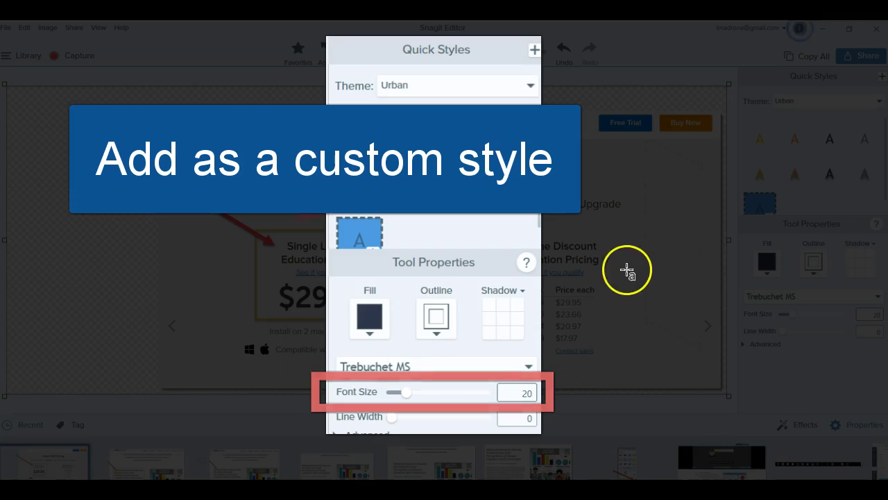
Save the current text settings as a custom quick style in the Urban theme
click(770, 201)
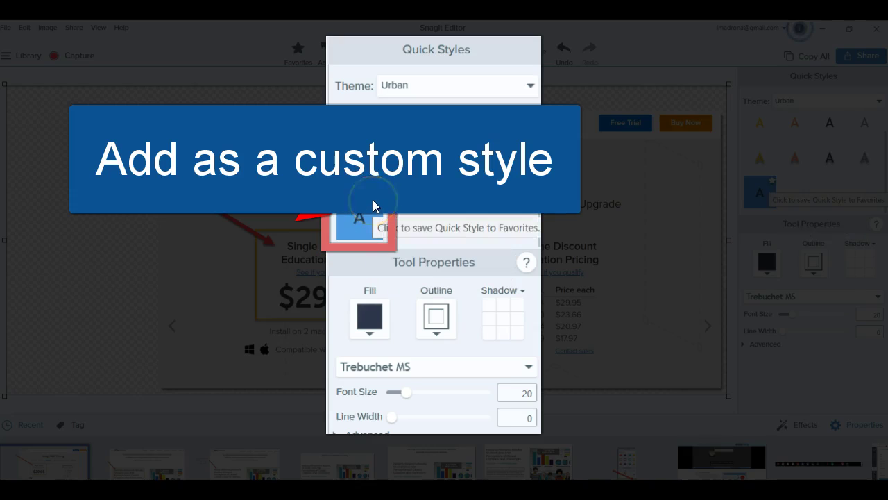
click(377, 221)
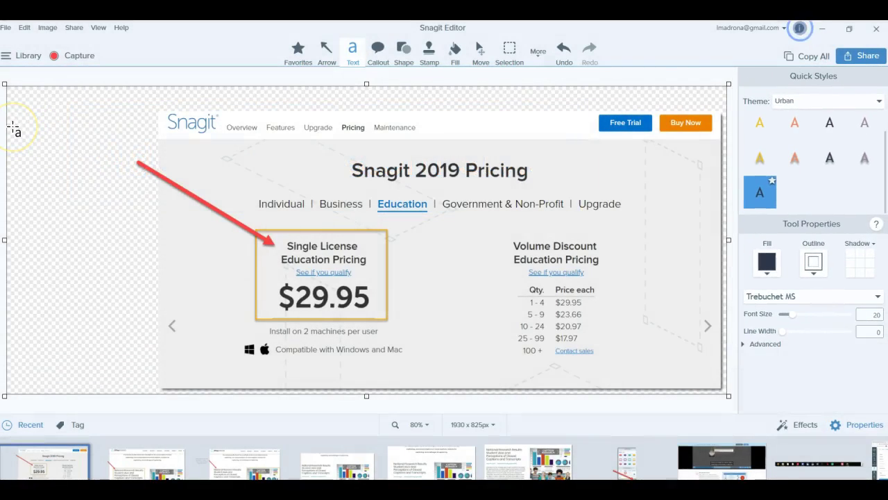
Write "Make sure you write no more than three lines in a text box. But four is okay if you must." beside the arrow's tail
drag(12, 127, 151, 189)
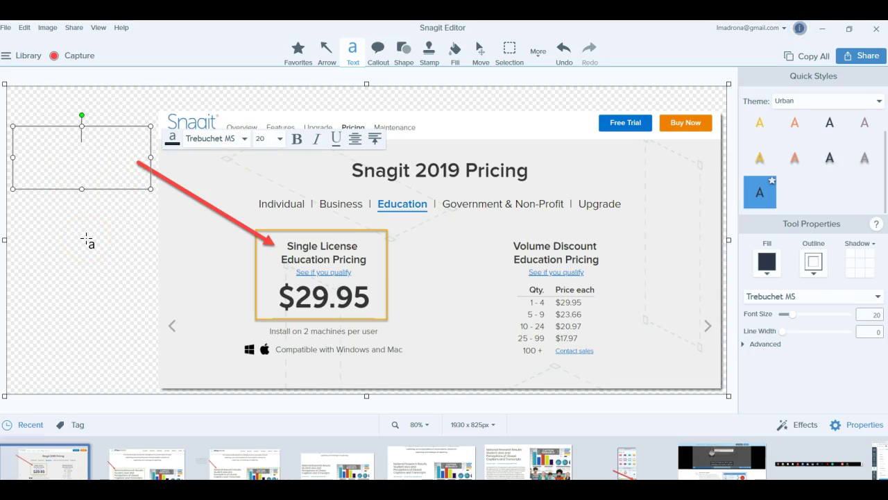
text(Make sure you write no more th)
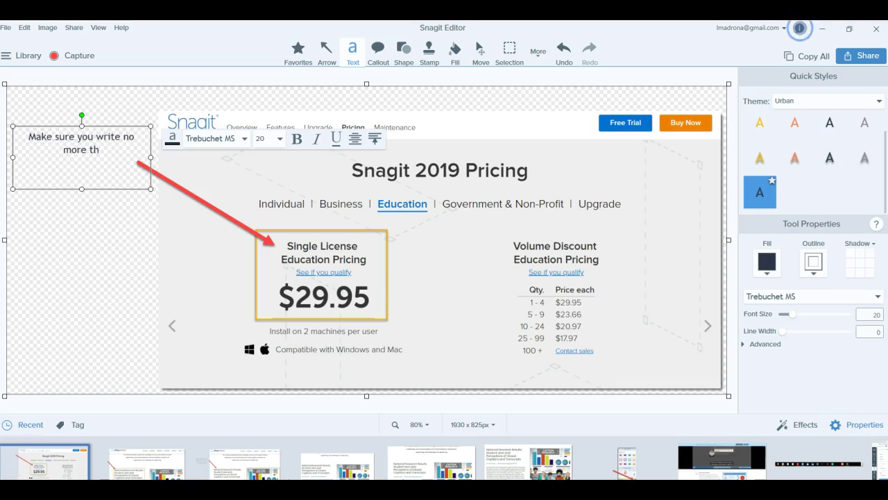
text(an three l)
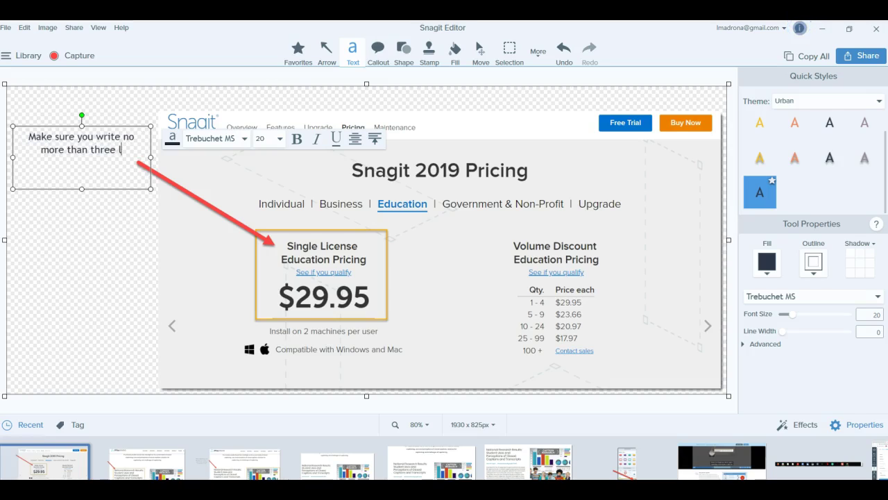
text(ines in a text box. Bu)
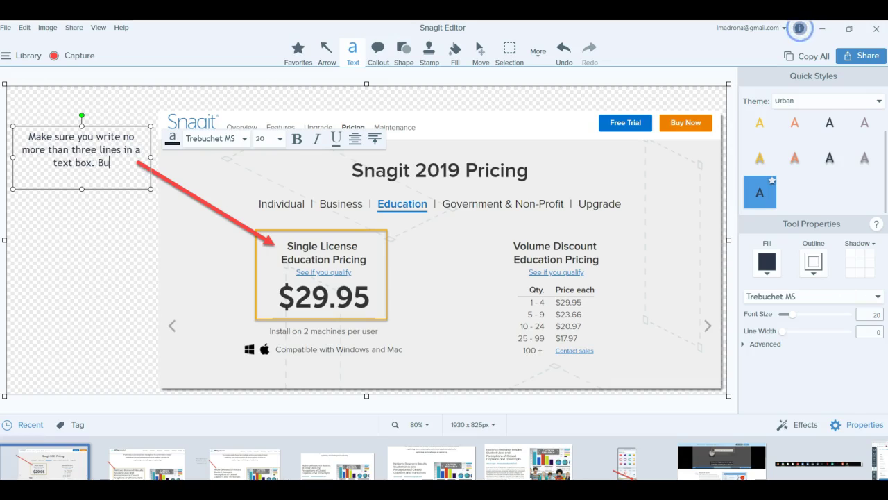
text(t Fo)
key(BackSpace)
key(BackSpace)
text(four is oka)
key(BackSpace)
text(ay if you)
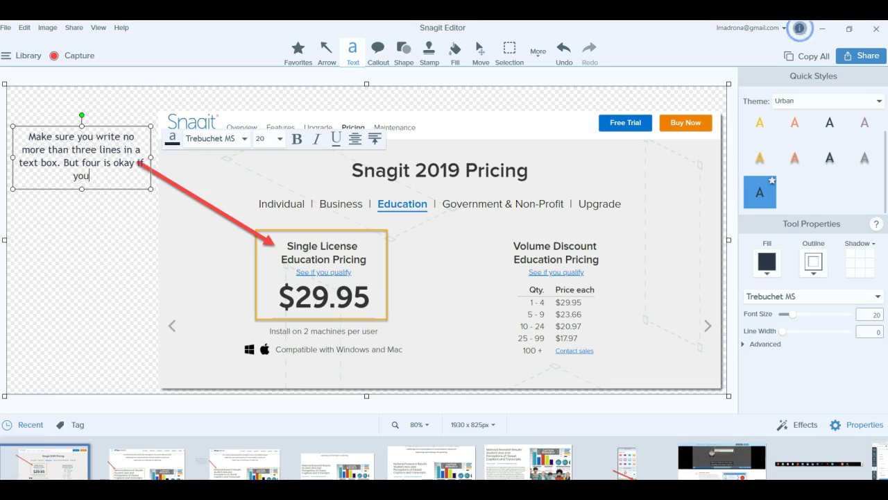
text( must.)
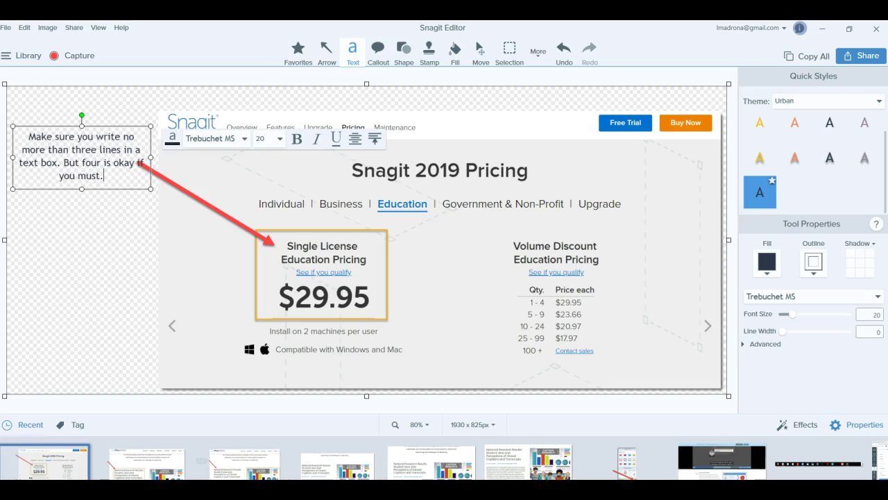
Start the sentence "But four is okay if you must." on its own line, and left-align the text
click(62, 162)
key(Return)
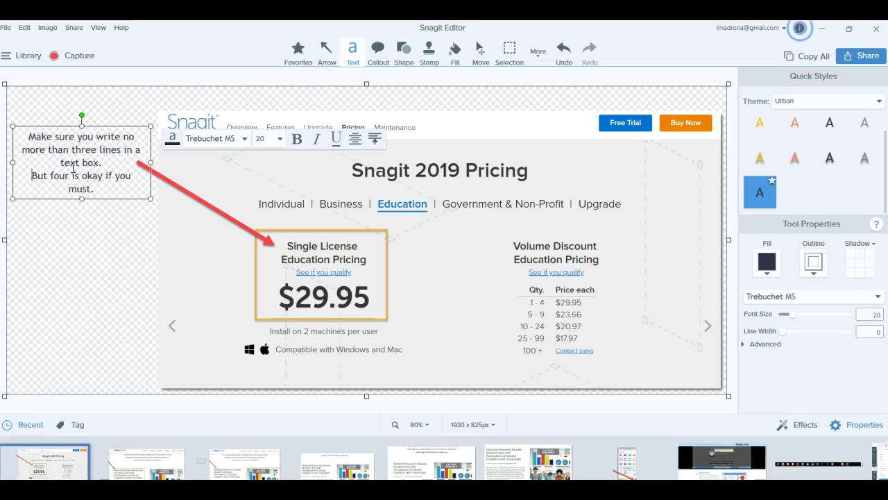
click(81, 137)
click(85, 195)
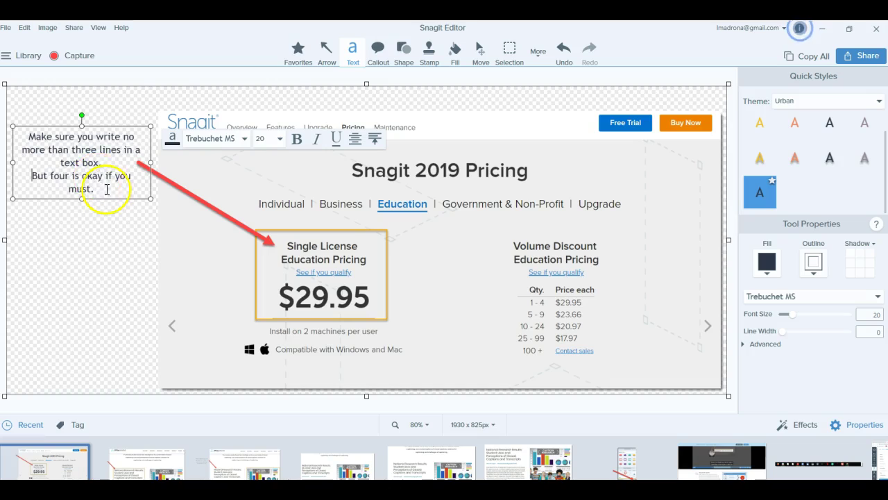
drag(107, 189, 55, 136)
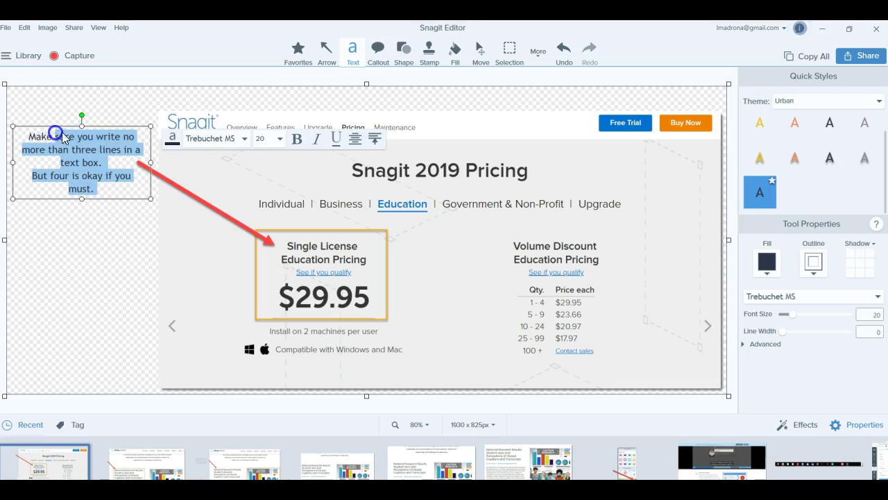
click(355, 141)
click(355, 161)
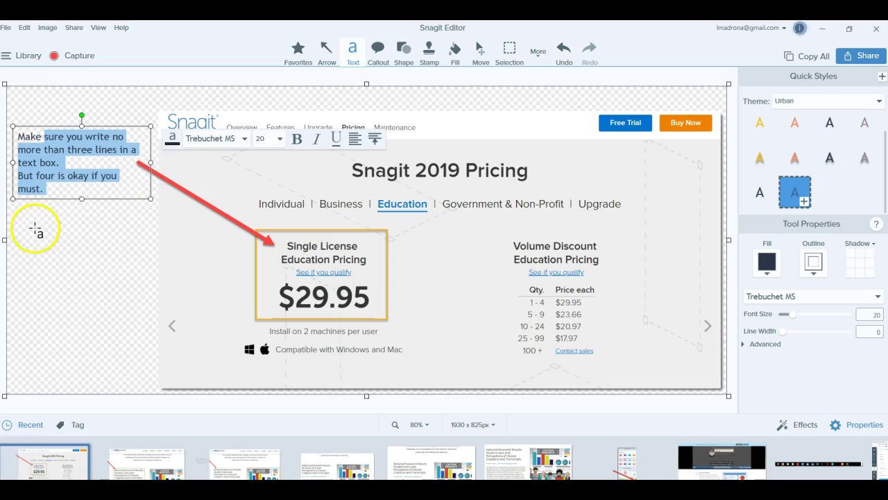
Extend the canvas on its left side to 2166 x 825 px, and widen the text box so the text fits on three lines
drag(8, 240, 7, 240)
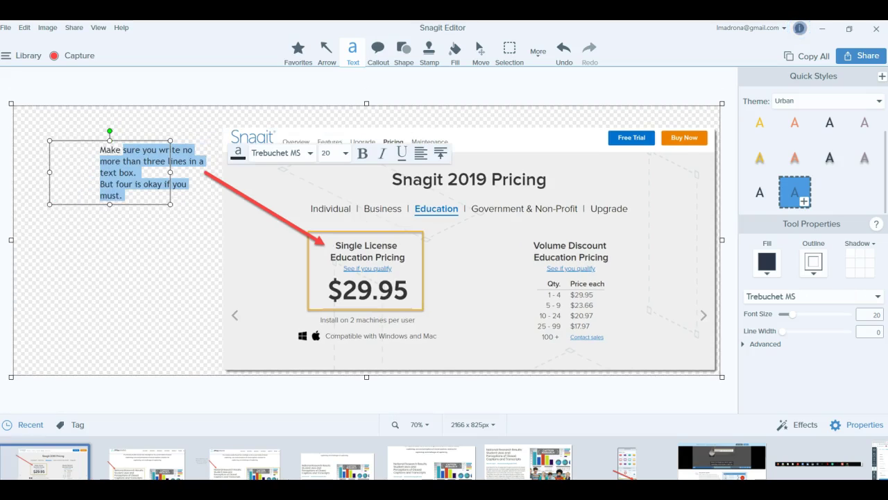
drag(95, 172, 81, 170)
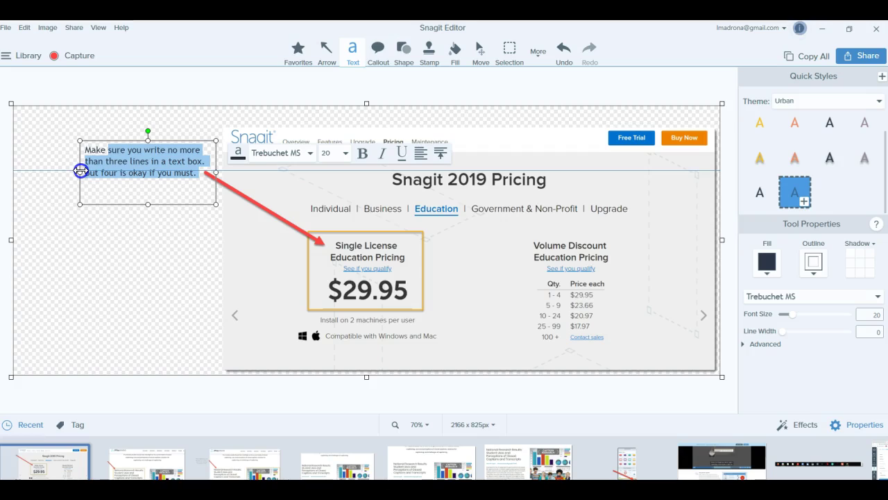
drag(80, 170, 81, 170)
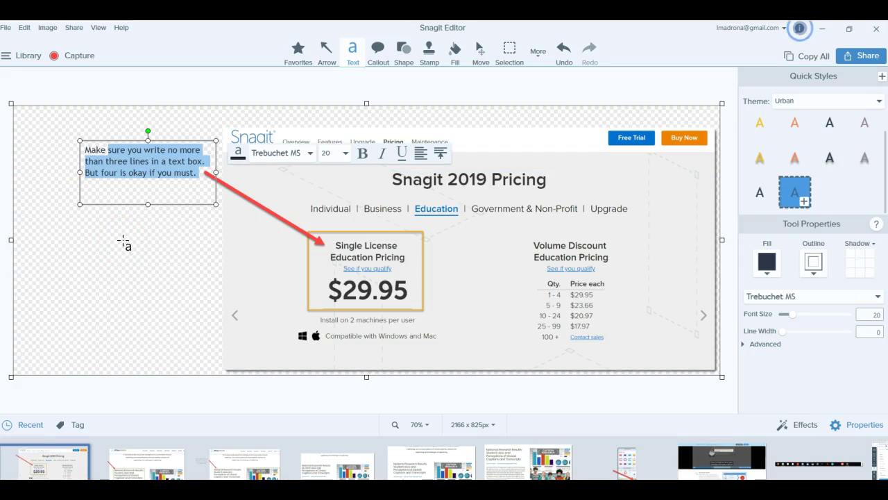
Trim the excess blank margin left of the text, reducing the canvas to 2001 x 825 px
click(68, 244)
drag(11, 240, 65, 236)
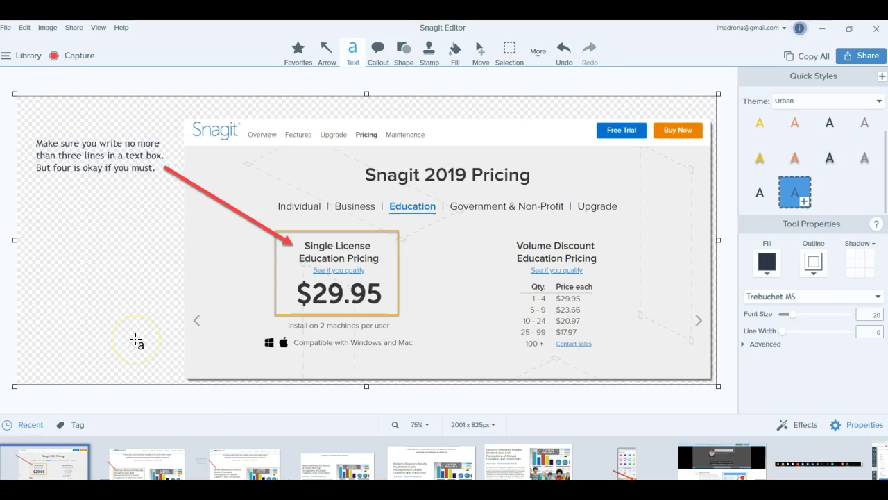